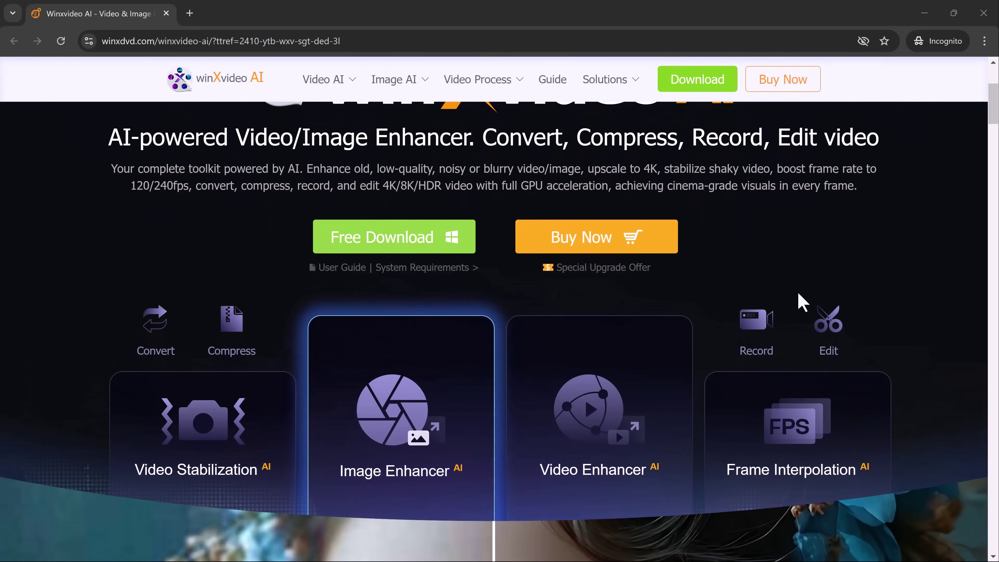
Scroll down through the page, then back up slightly, to reach the Winxvideo AI launcher
scroll(802, 302, "down", 10)
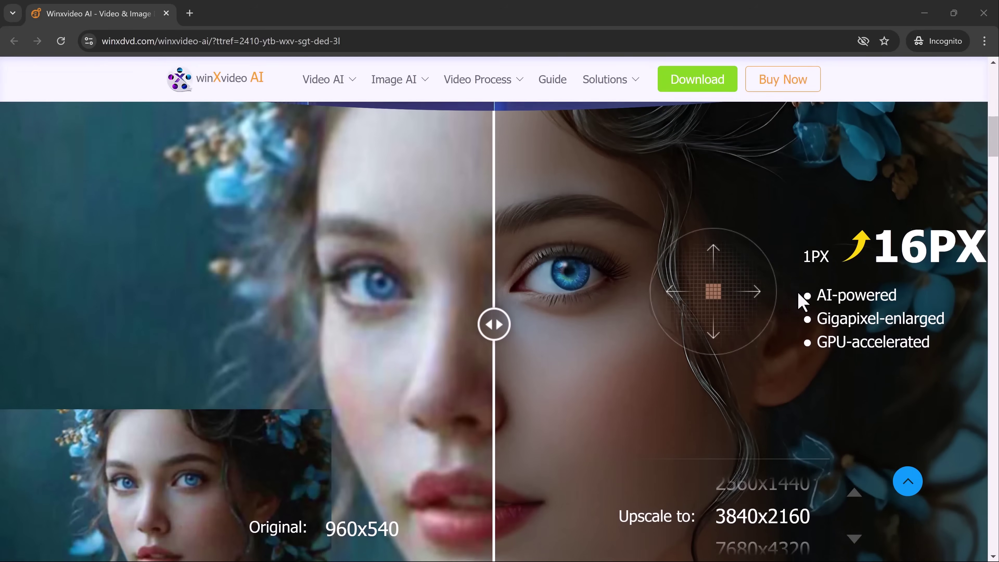
scroll(802, 302, "down", 1)
scroll(802, 302, "down", 10)
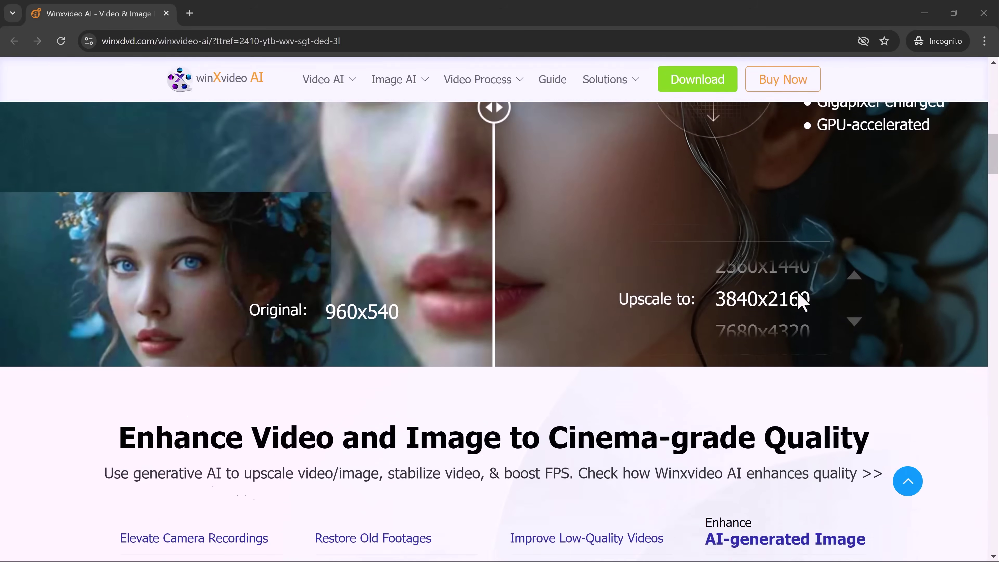
scroll(798, 294, "down", 2)
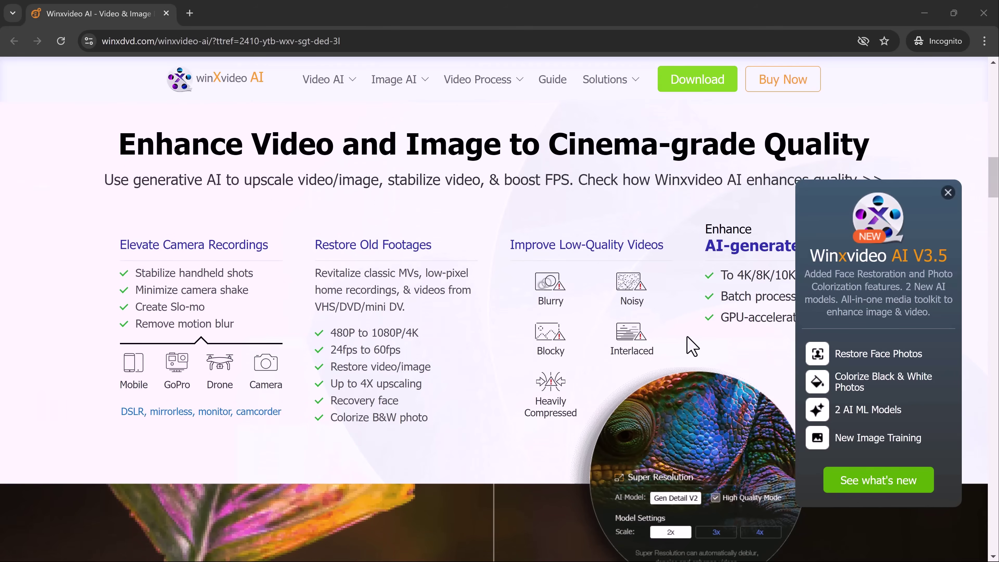
scroll(687, 346, "down", 12)
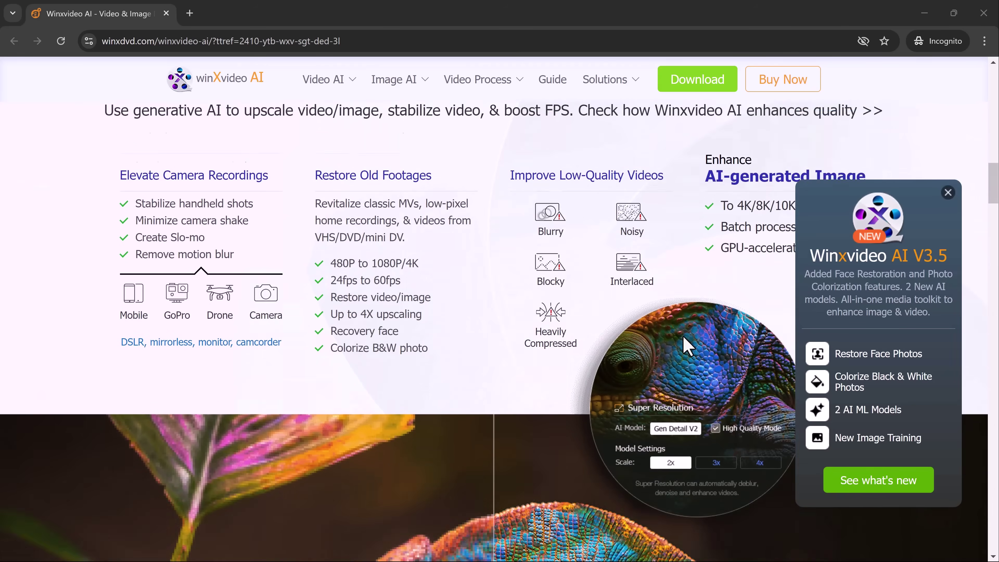
scroll(687, 346, "down", 8)
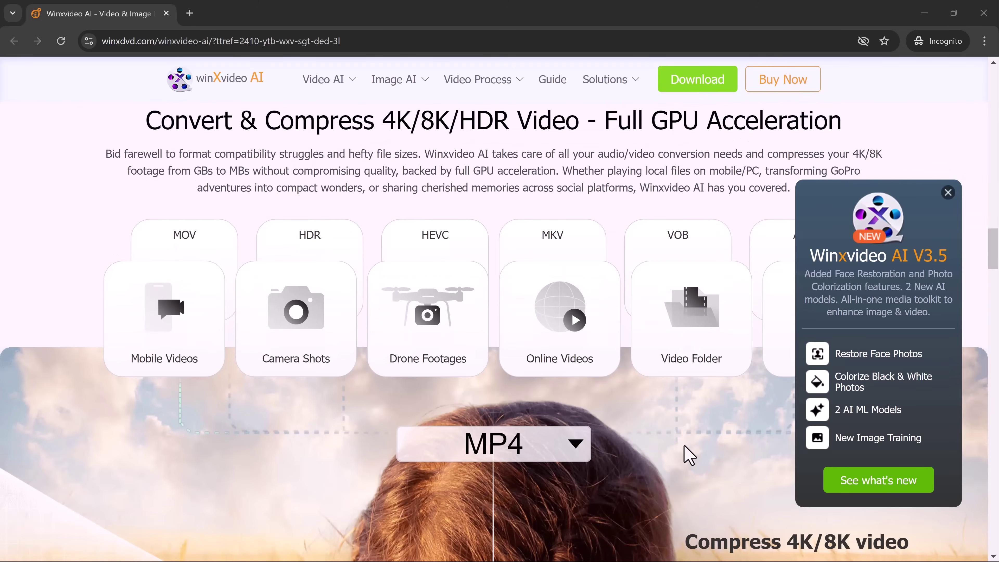
scroll(712, 460, "down", 3)
scroll(712, 460, "down", 16)
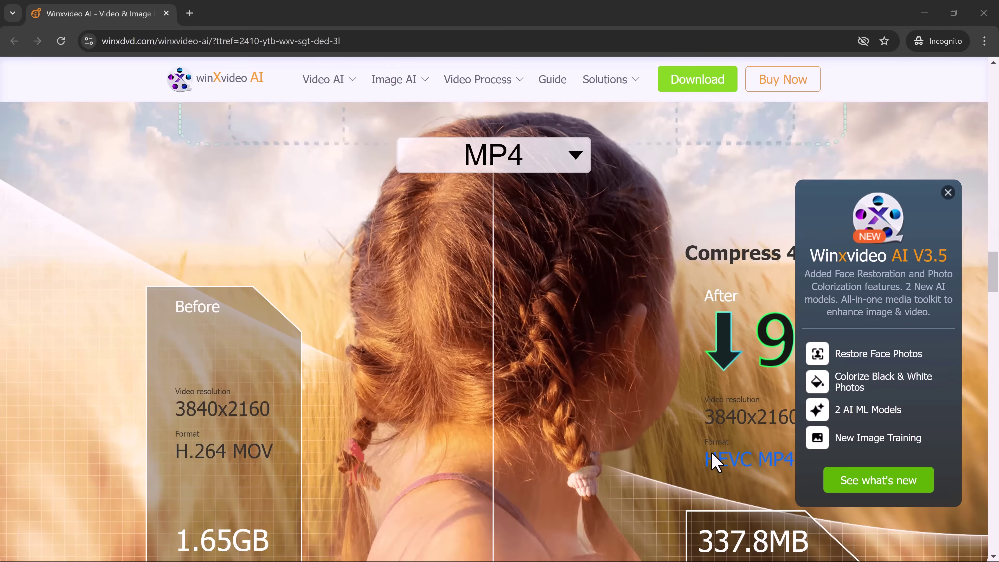
scroll(712, 461, "down", 2)
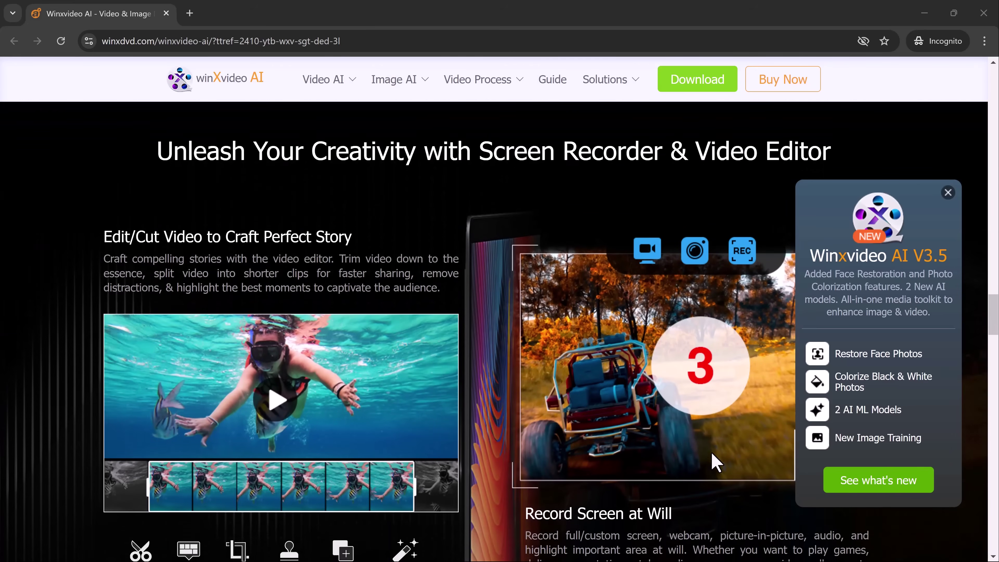
scroll(712, 454, "down", 10)
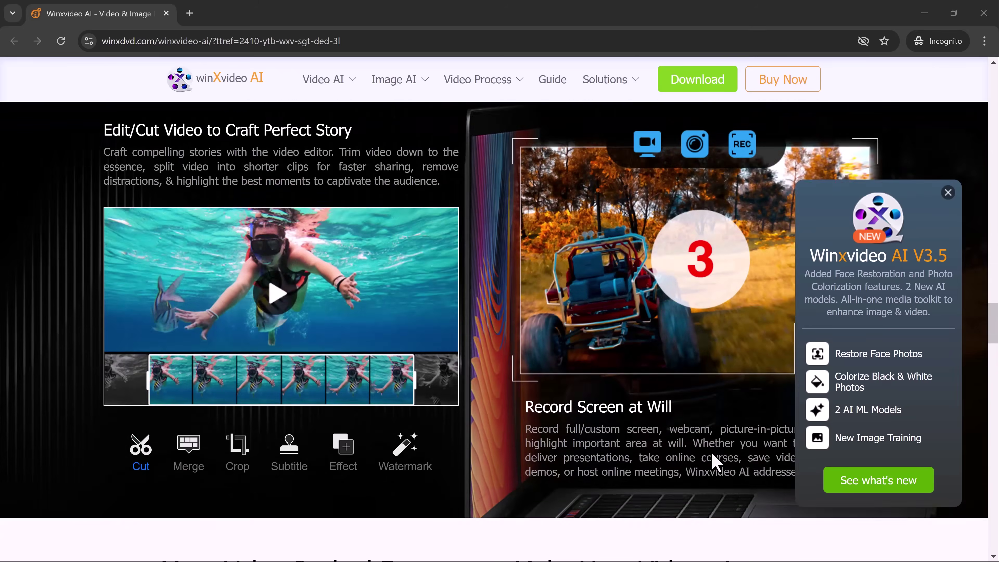
scroll(712, 461, "down", 1)
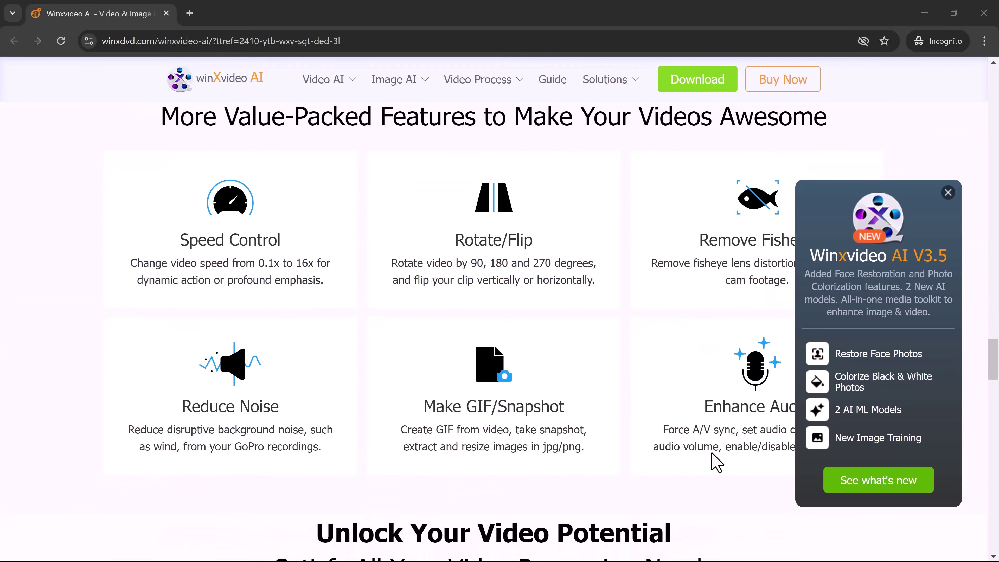
scroll(712, 453, "down", 10)
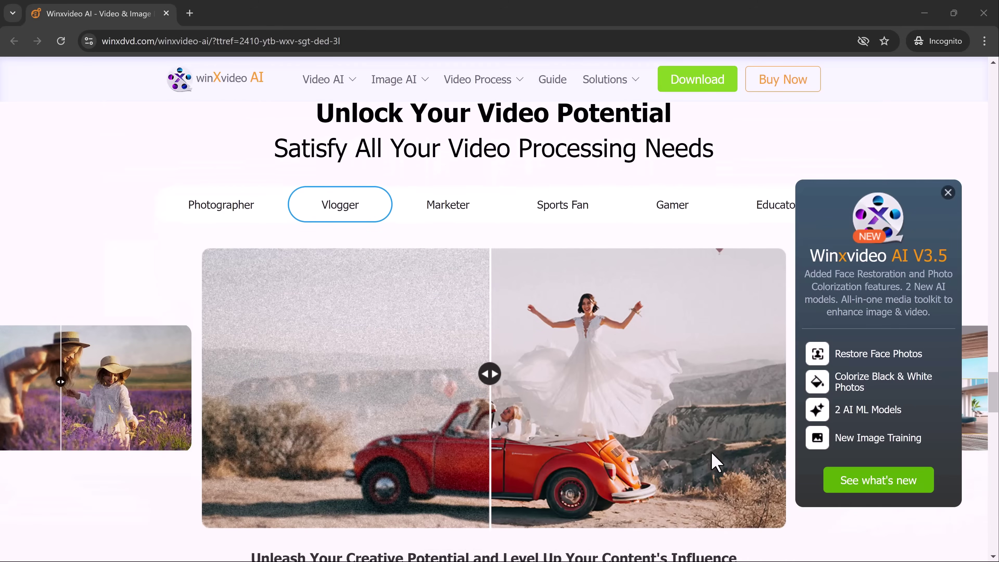
scroll(713, 460, "down", 1)
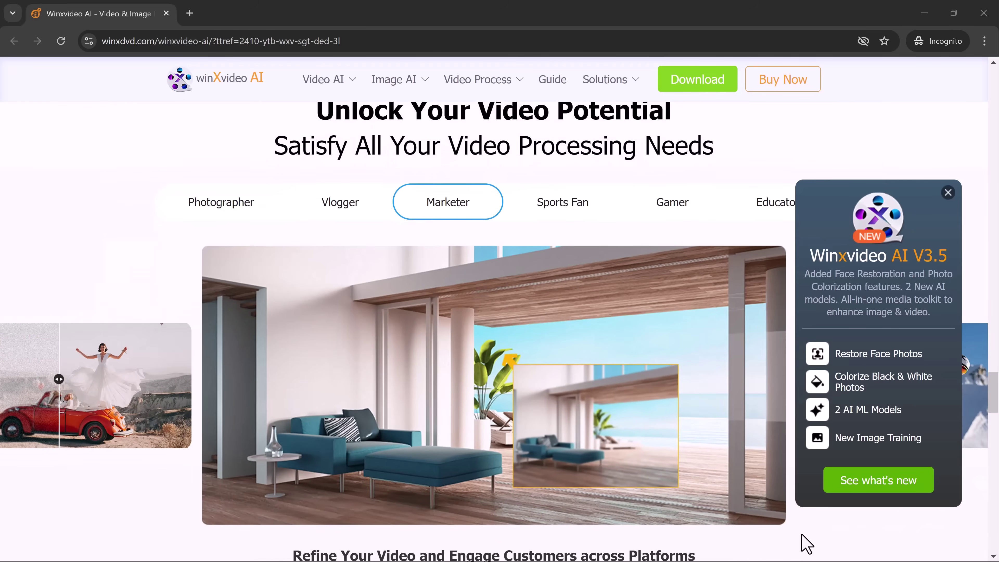
scroll(801, 533, "down", 14)
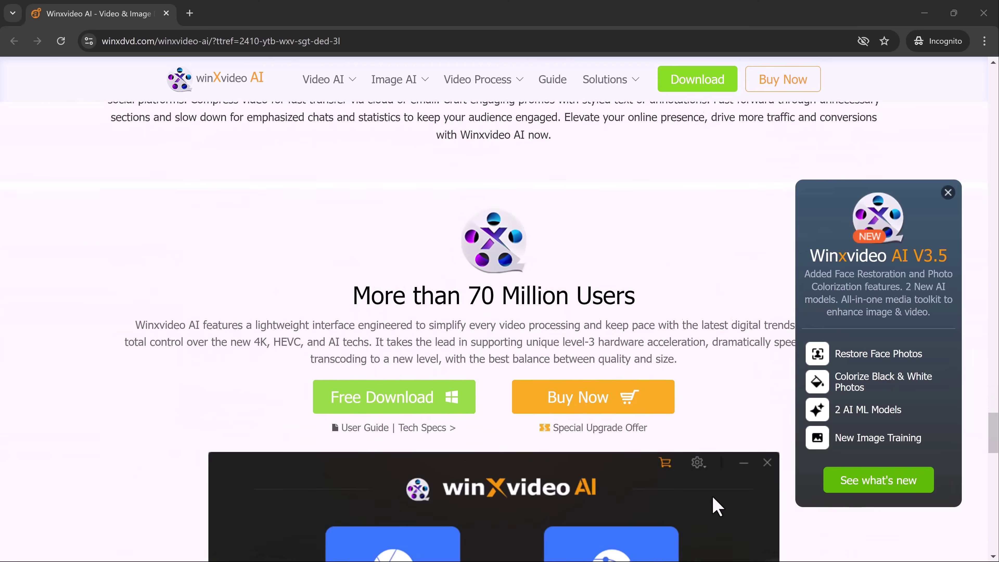
scroll(712, 497, "down", 3)
scroll(713, 498, "down", 5)
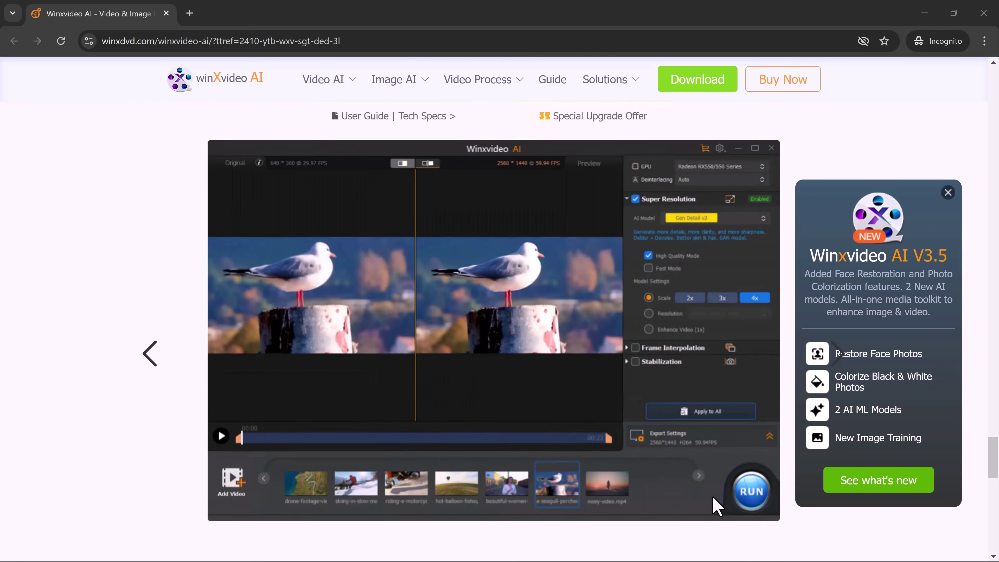
scroll(713, 496, "down", 4)
scroll(712, 497, "down", 10)
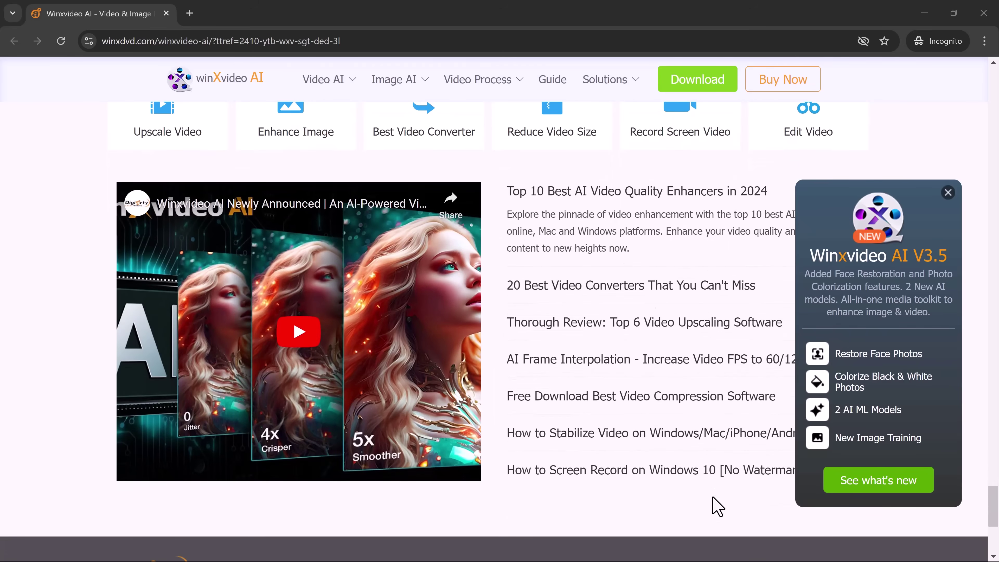
scroll(713, 497, "down", 8)
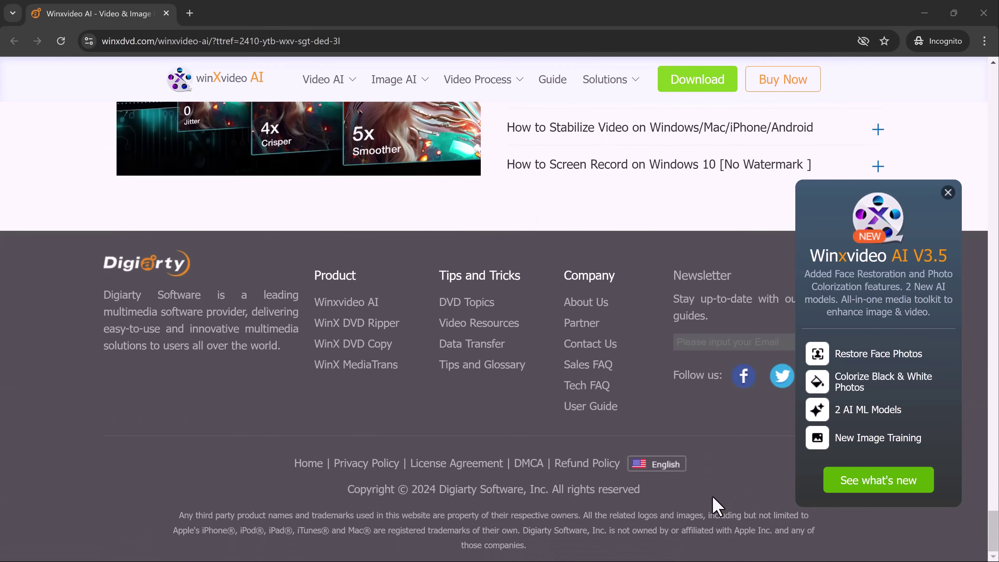
scroll(712, 497, "up", 20)
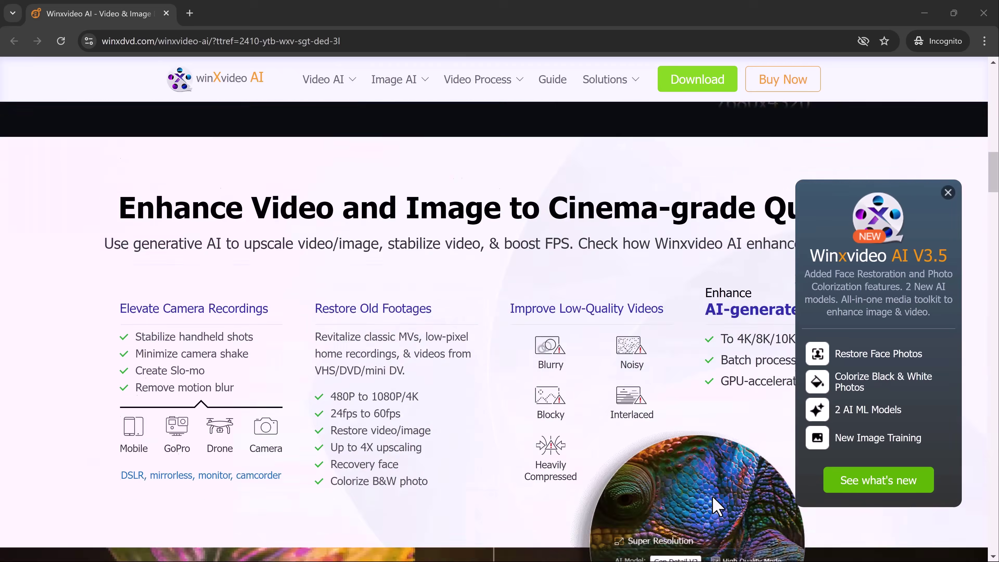
scroll(713, 497, "up", 10)
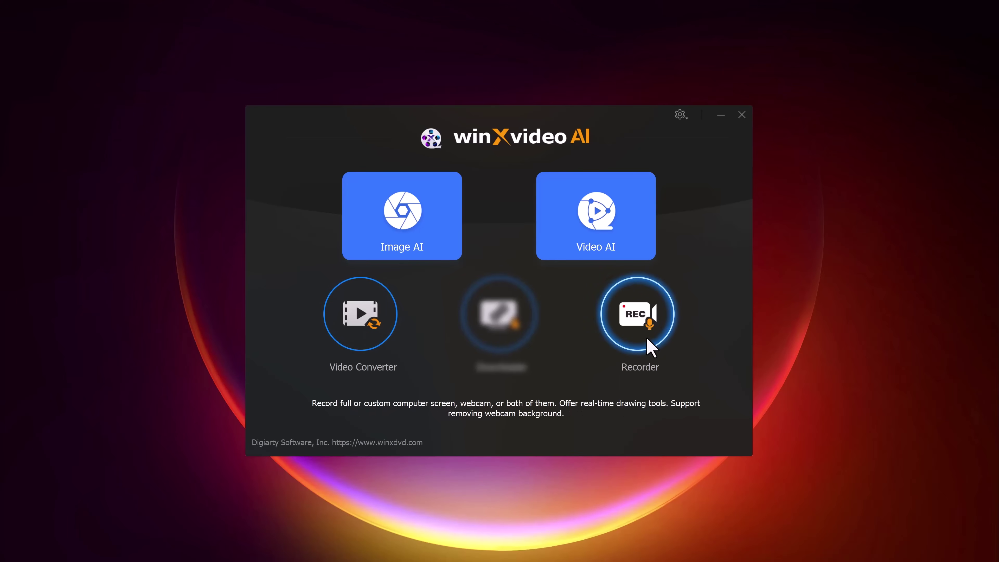
Open Image AI and load bunny.png from the Downloads folder
left_click(409, 214)
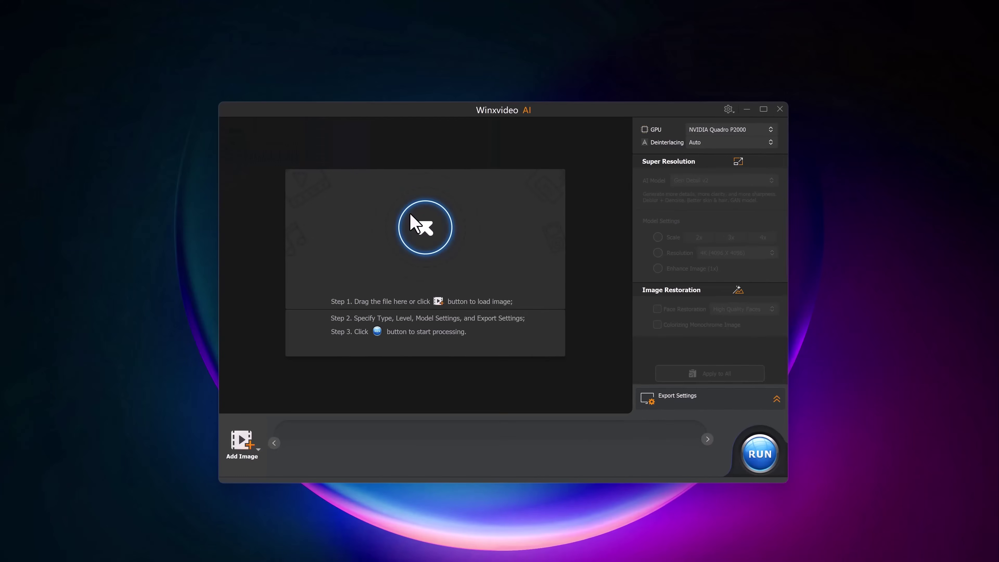
left_click(441, 232)
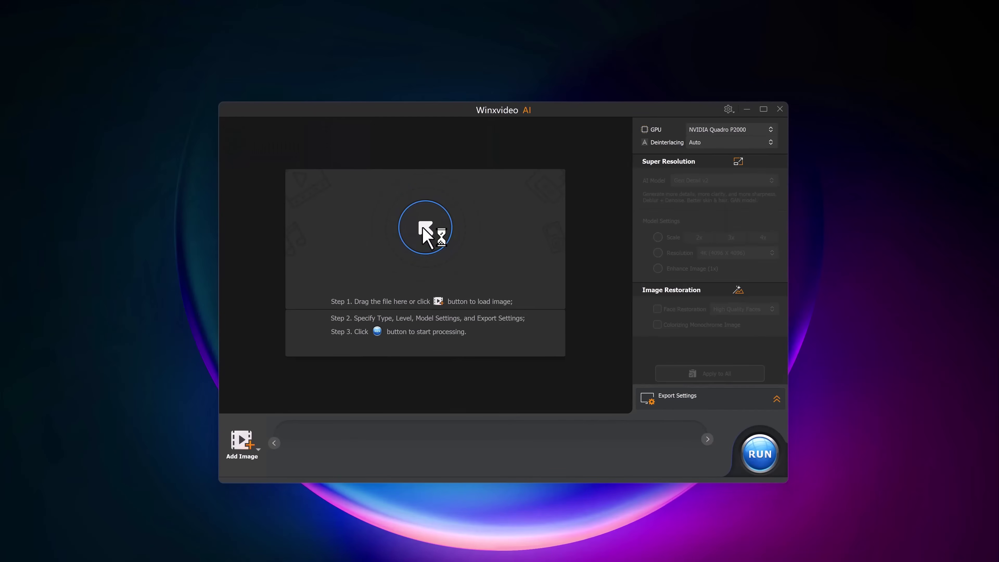
left_click(374, 213)
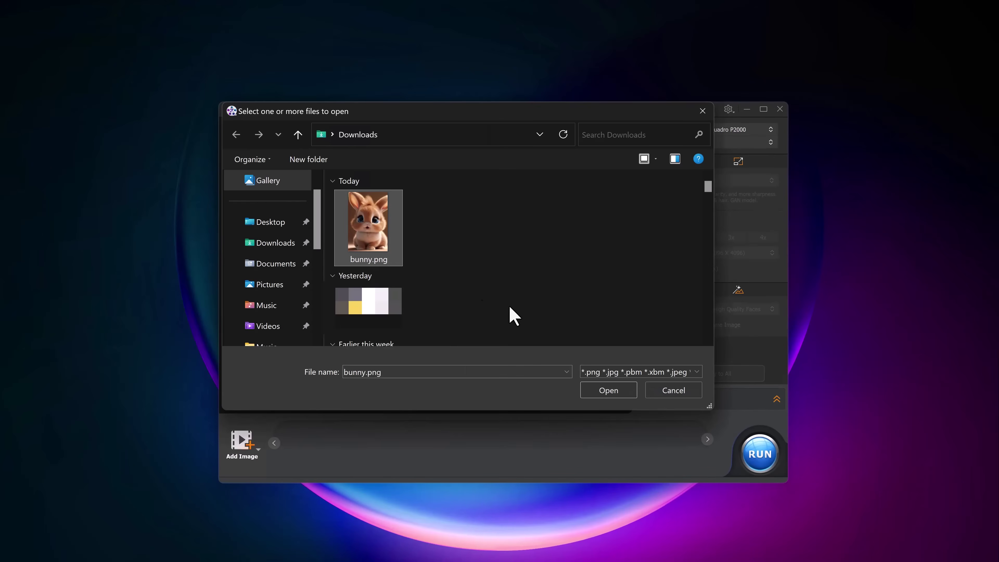
left_click(609, 390)
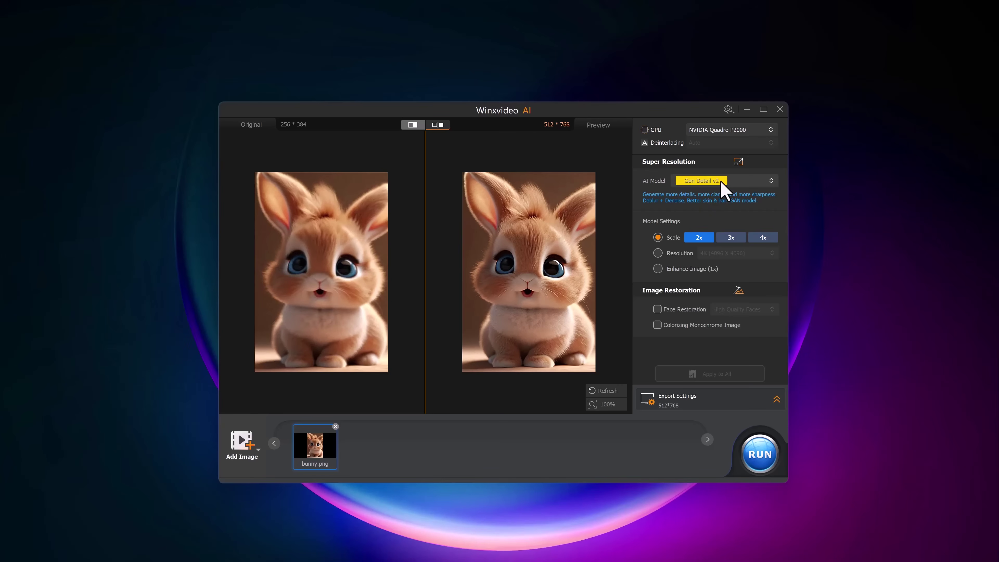
Switch the AI model to Real Smooth v2 and set 4x scale for a 1024×1536 result
left_click(770, 180)
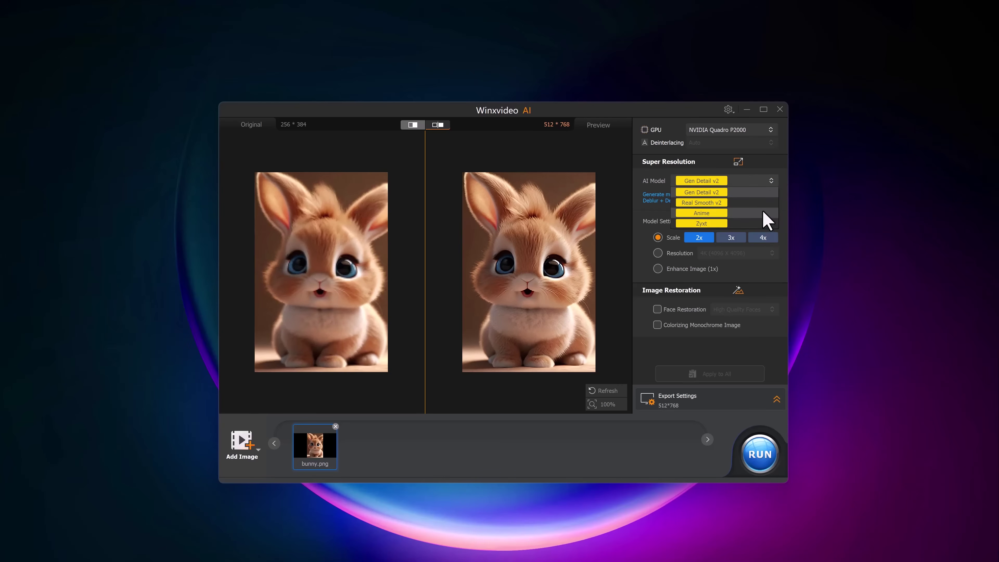
left_click(759, 202)
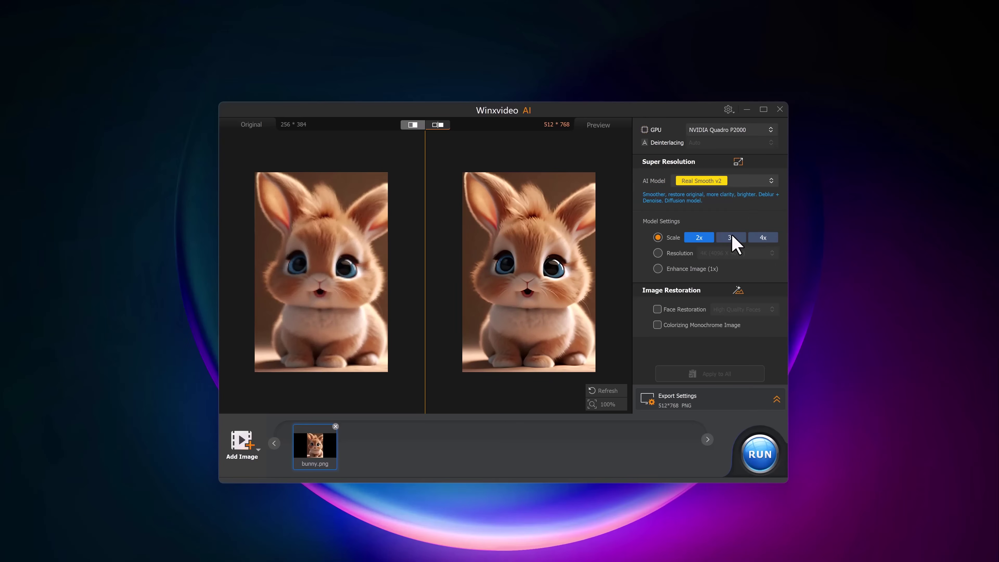
left_click(762, 238)
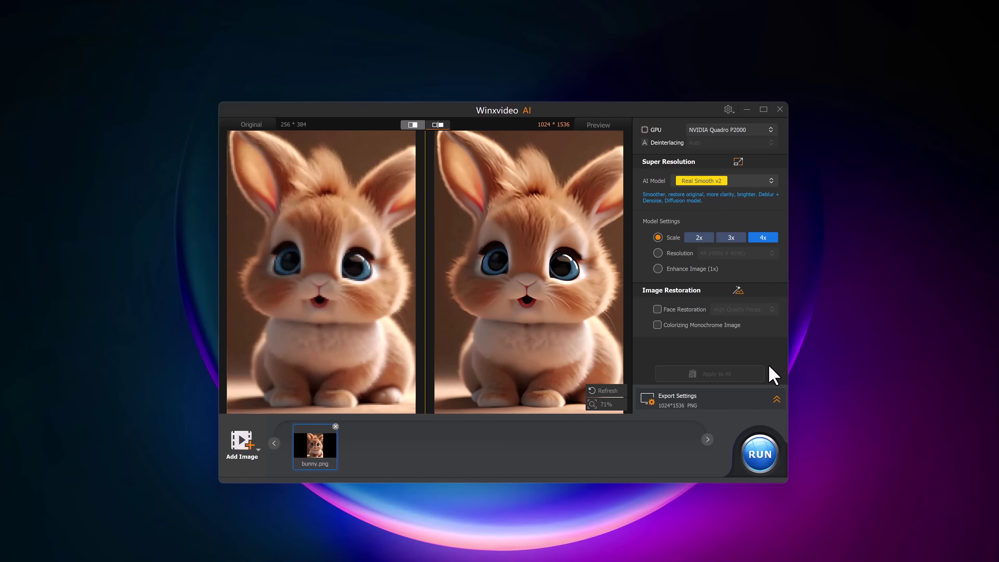
Set the output image format to JPEG and run the export of the upscaled bunny
left_click(776, 400)
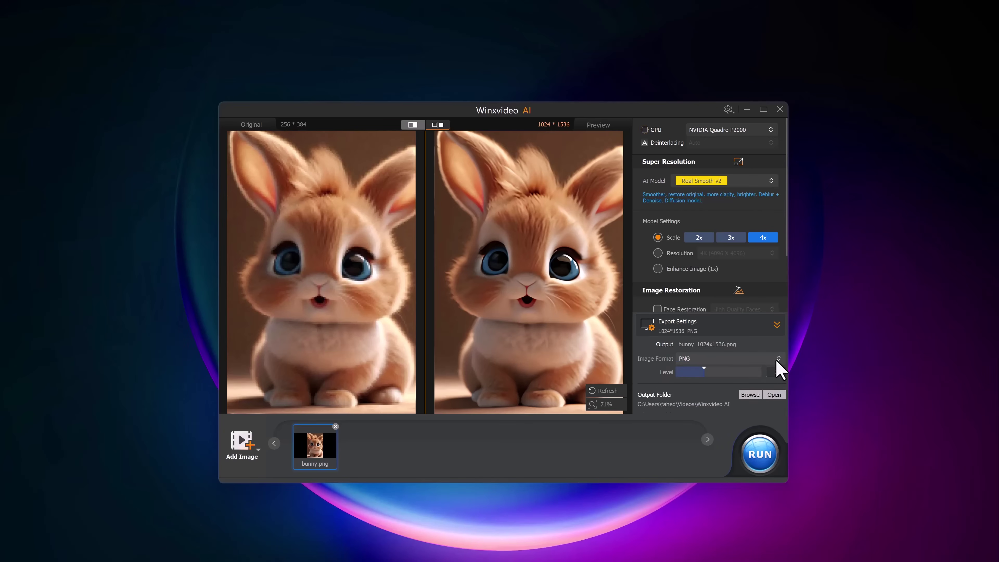
left_click(777, 360)
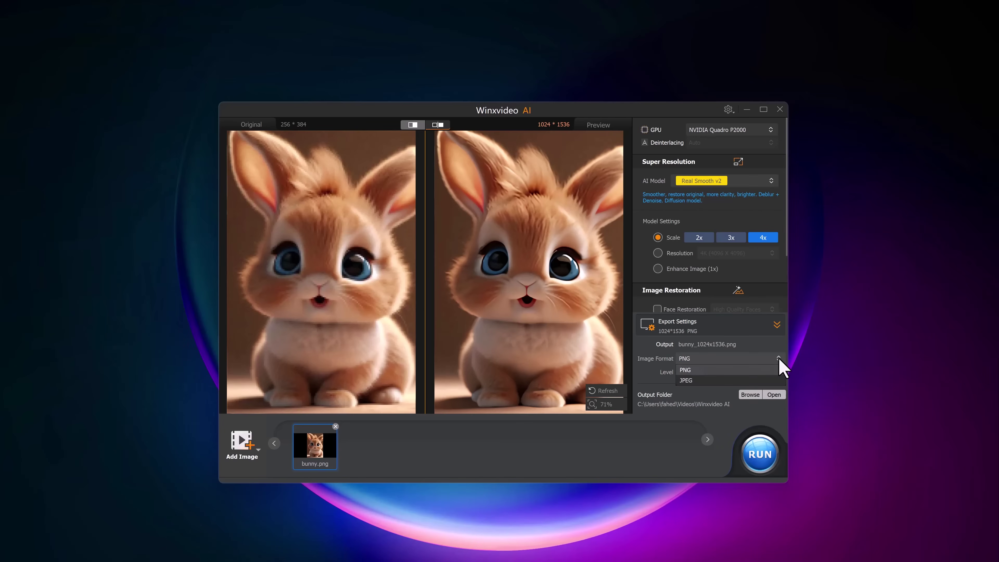
left_click(769, 382)
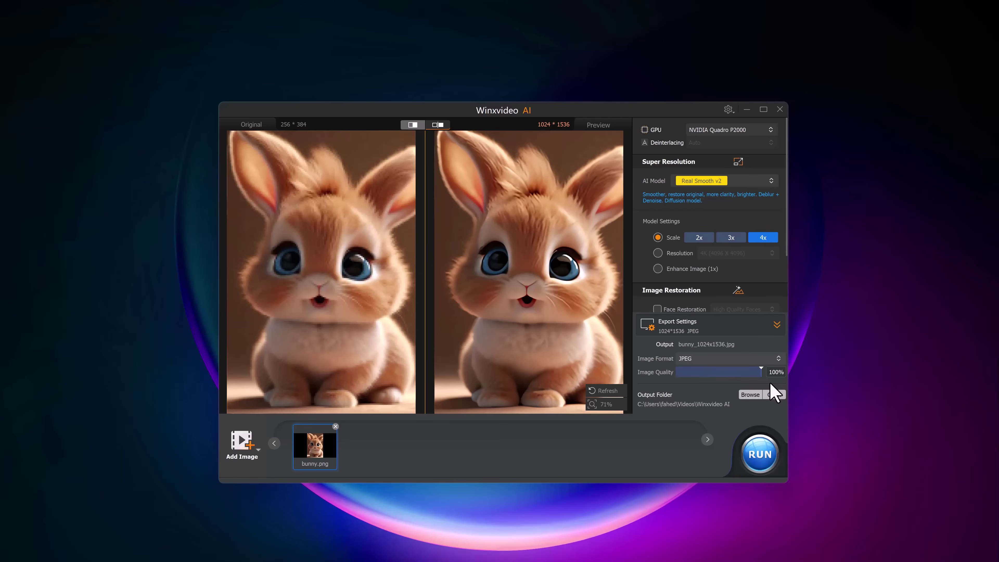
left_click(756, 455)
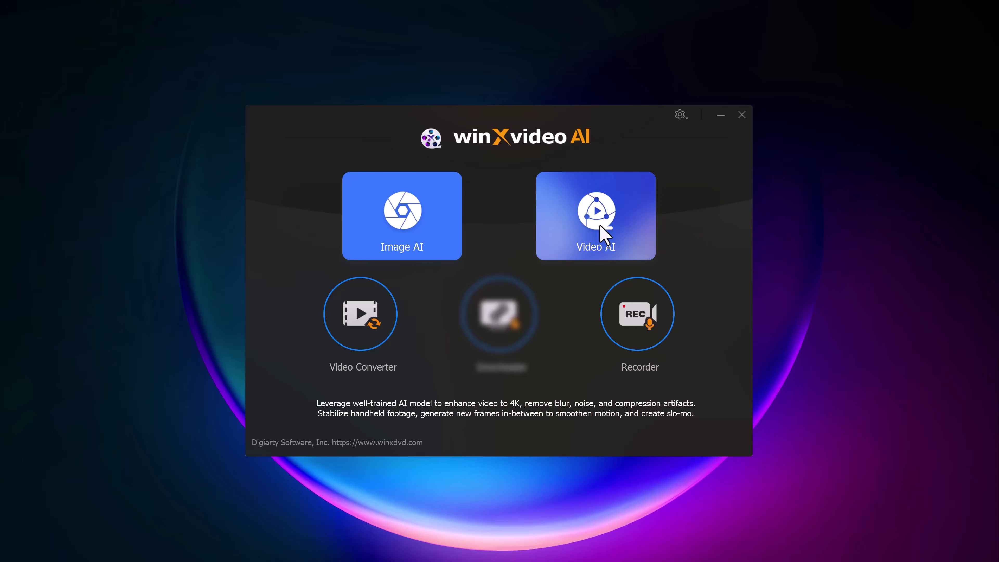
Open Video AI and load the 640*360 car-window video clip
left_click(603, 234)
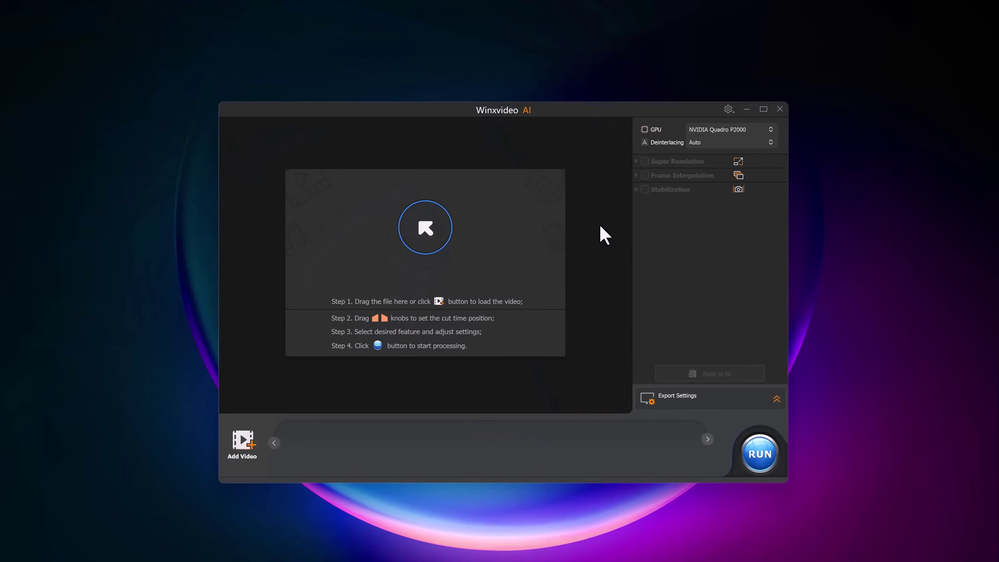
left_click(425, 228)
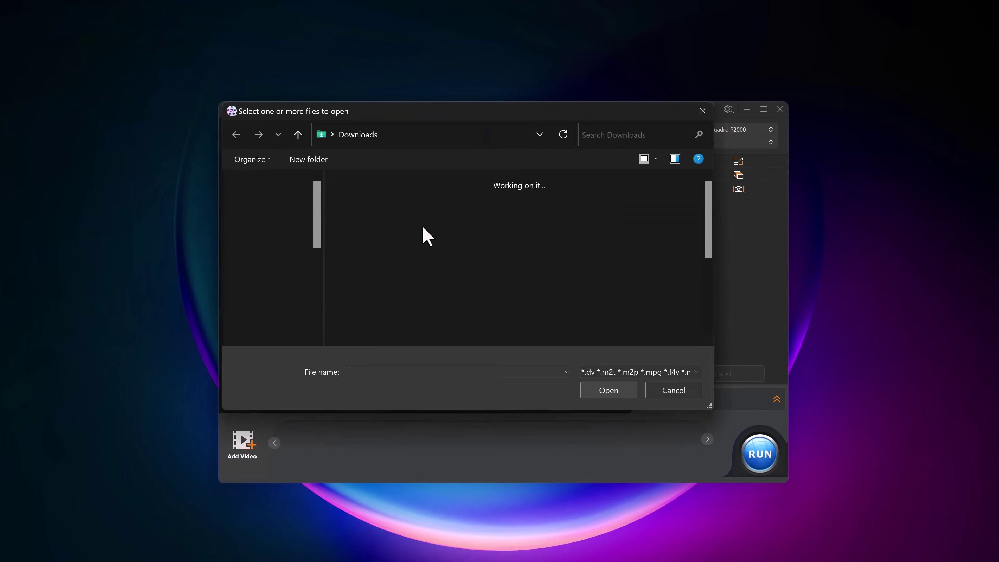
left_click(372, 216)
left_click(609, 390)
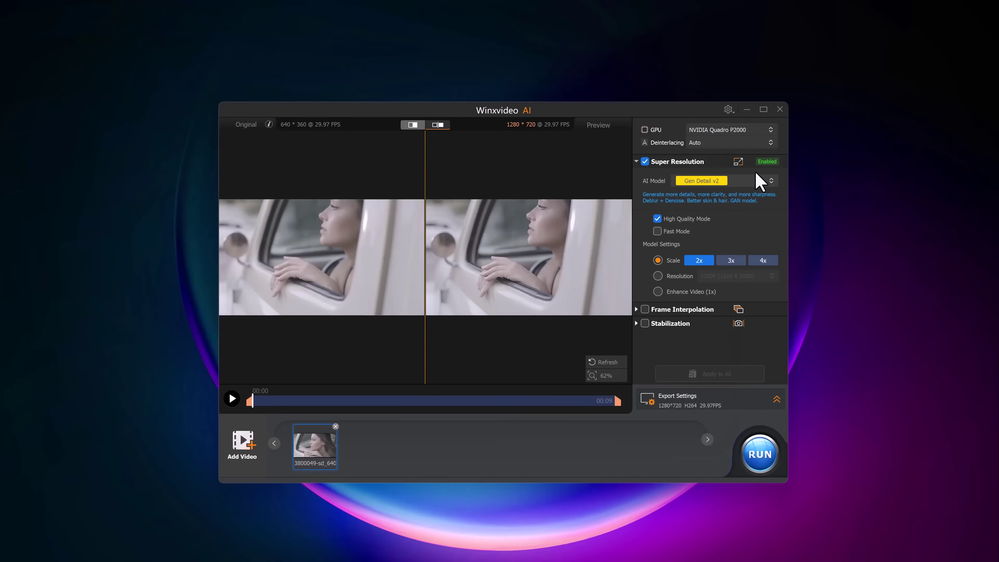
Use Real Smooth v2 with a 4K (3840 X 2160) resolution target and regenerate the preview
left_click(772, 179)
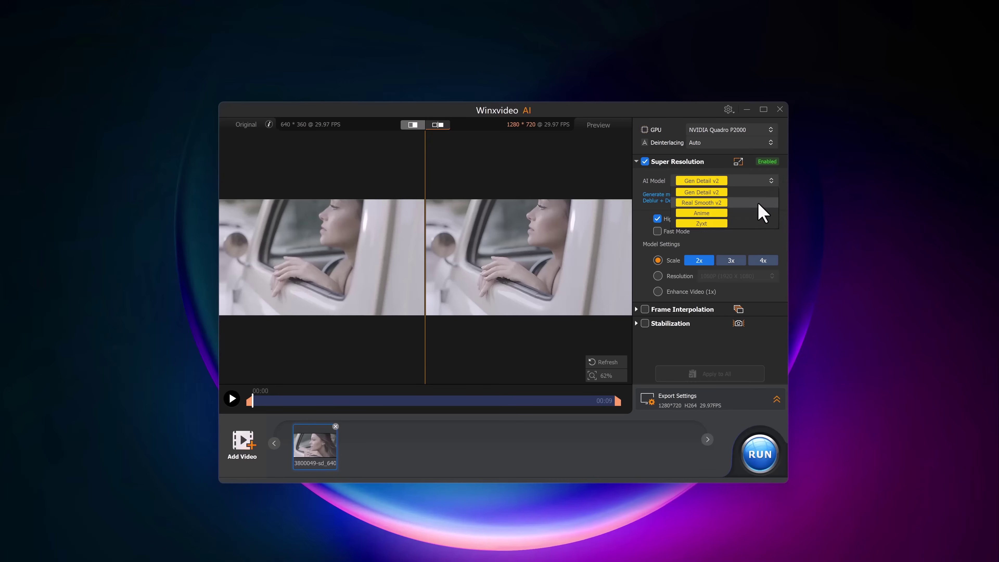
left_click(758, 202)
left_click(529, 286)
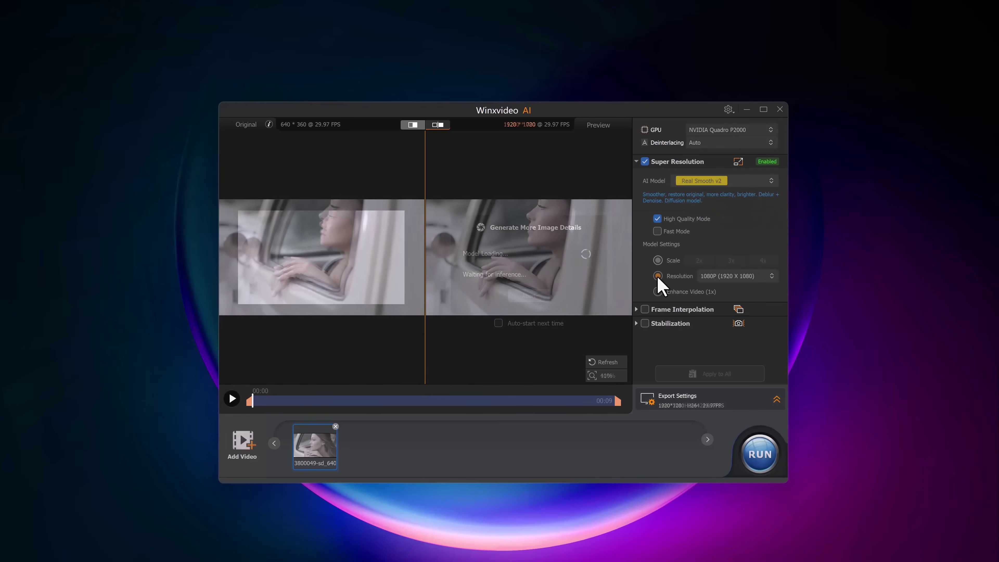
left_click(658, 276)
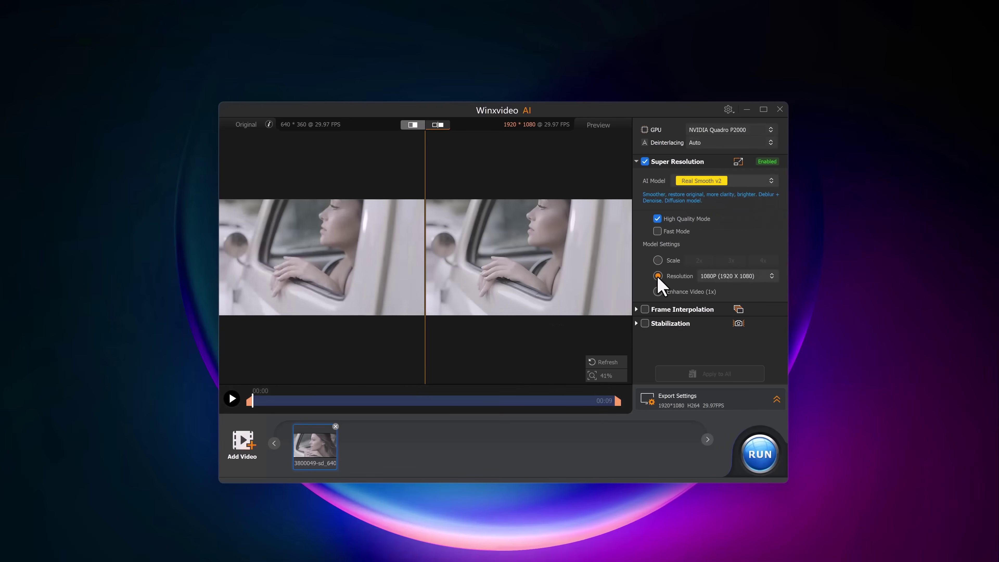
left_click(771, 276)
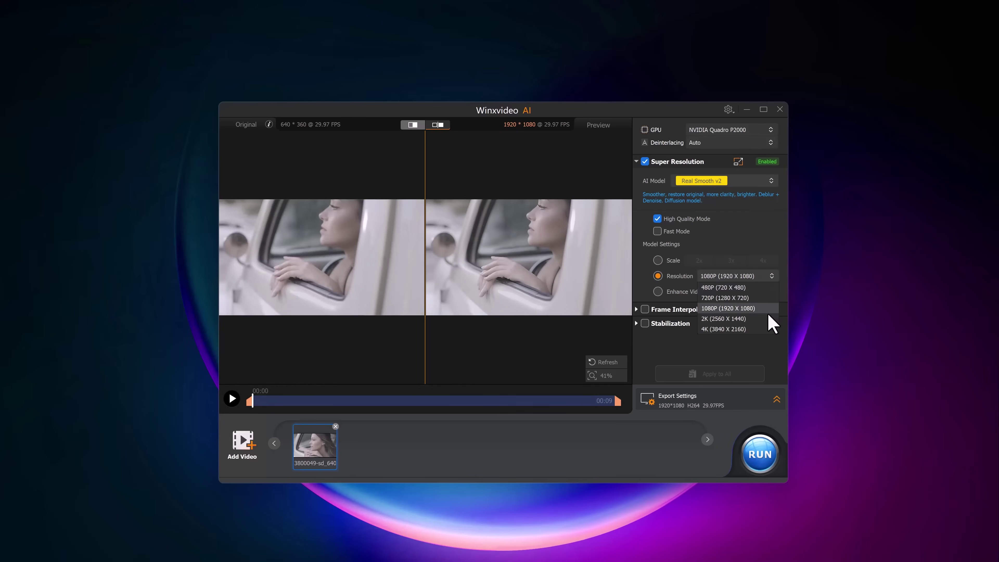
left_click(747, 329)
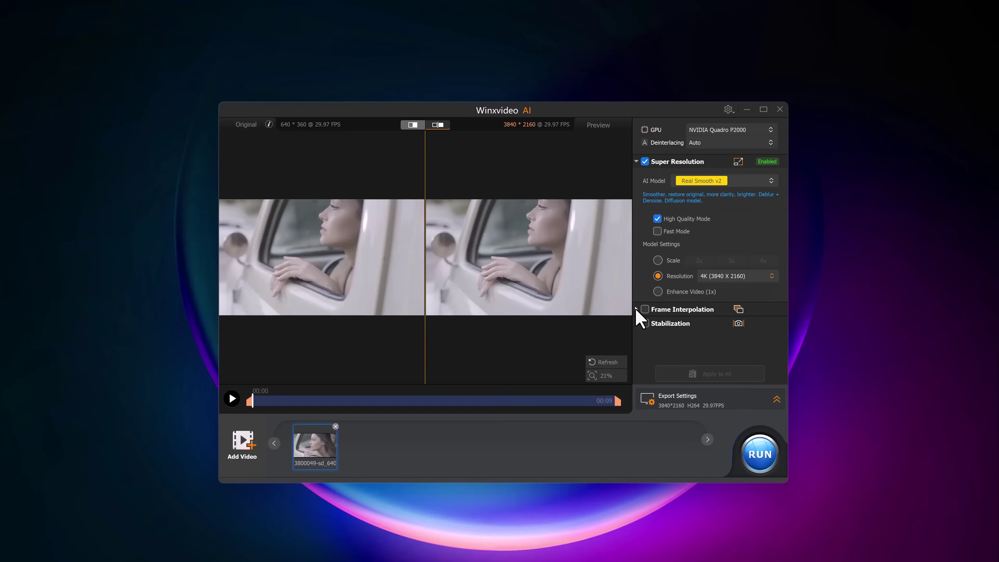
Enable Frame Interpolation at 2X for 59.94 FPS
left_click(636, 310)
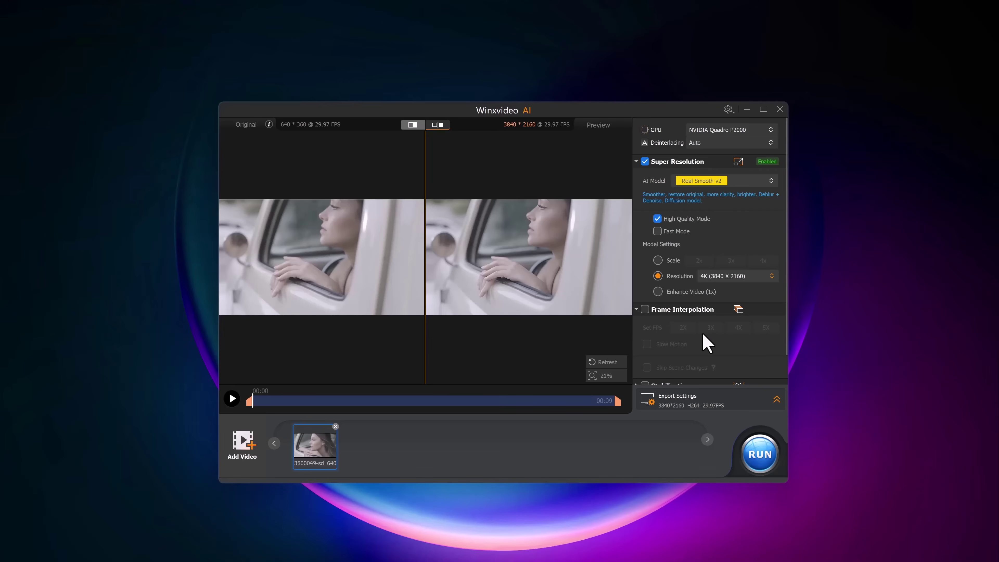
scroll(703, 335, "down", 2)
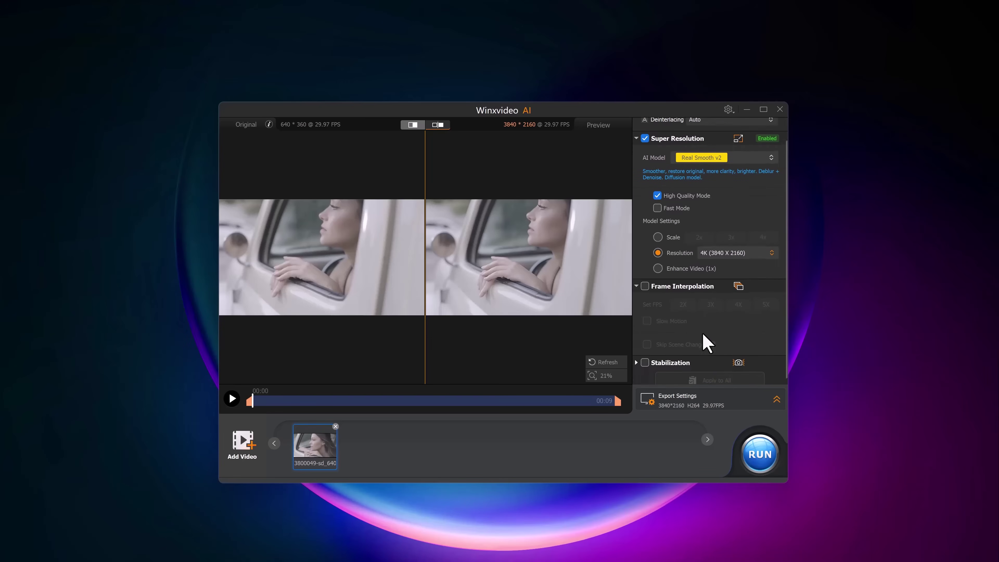
left_click(645, 286)
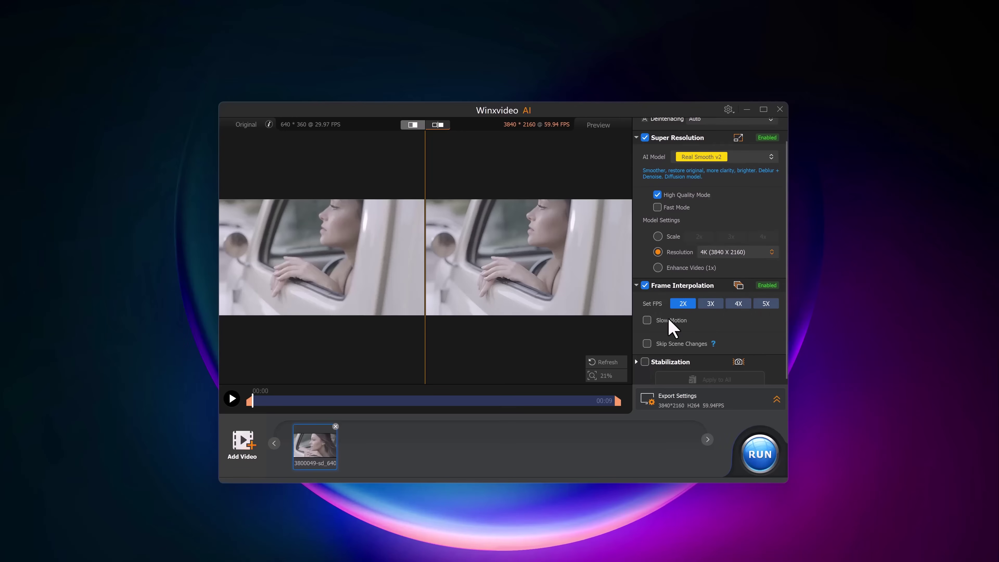
Enable Stabilization with Two Pass, Best Stability
scroll(668, 320, "down", 1)
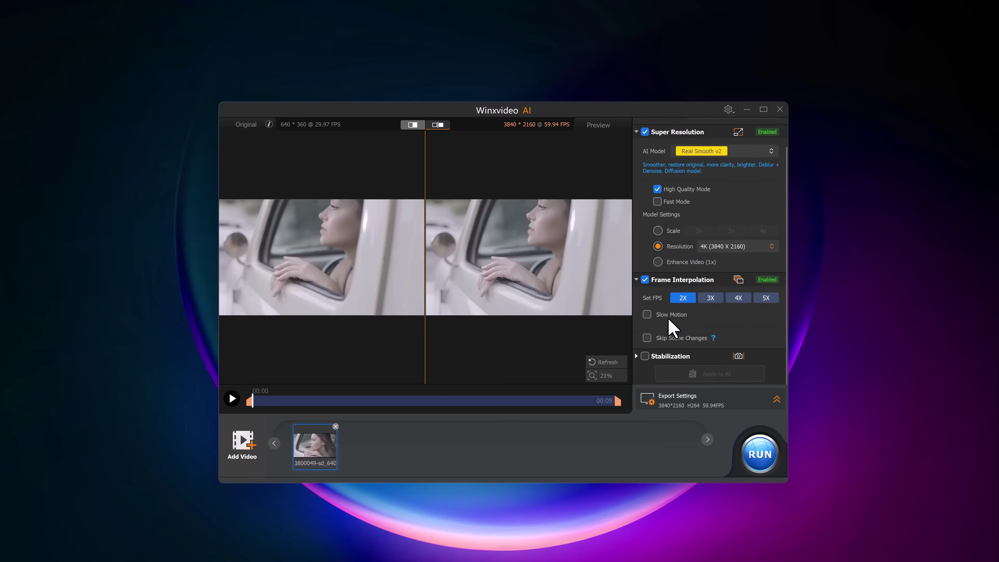
left_click(645, 356)
scroll(693, 341, "down", 2)
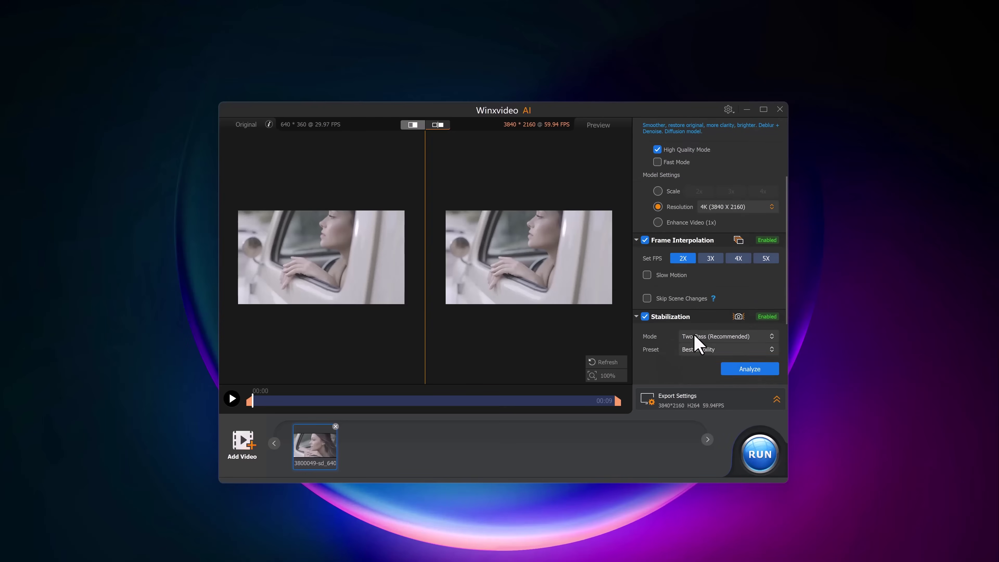
scroll(694, 341, "down", 4)
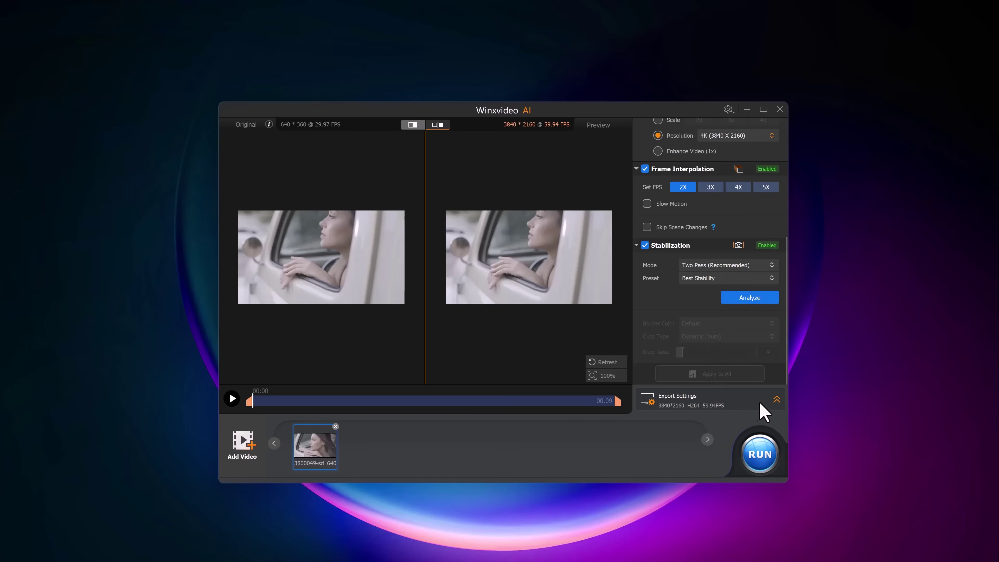
Expand Export Settings and run the export of the 4K 59.94 FPS video
left_click(777, 400)
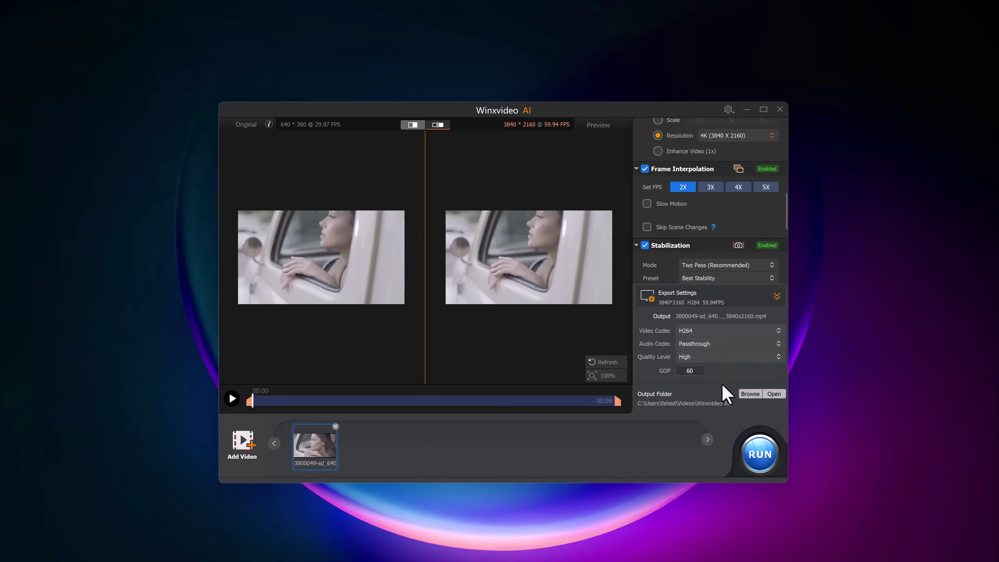
left_click(759, 456)
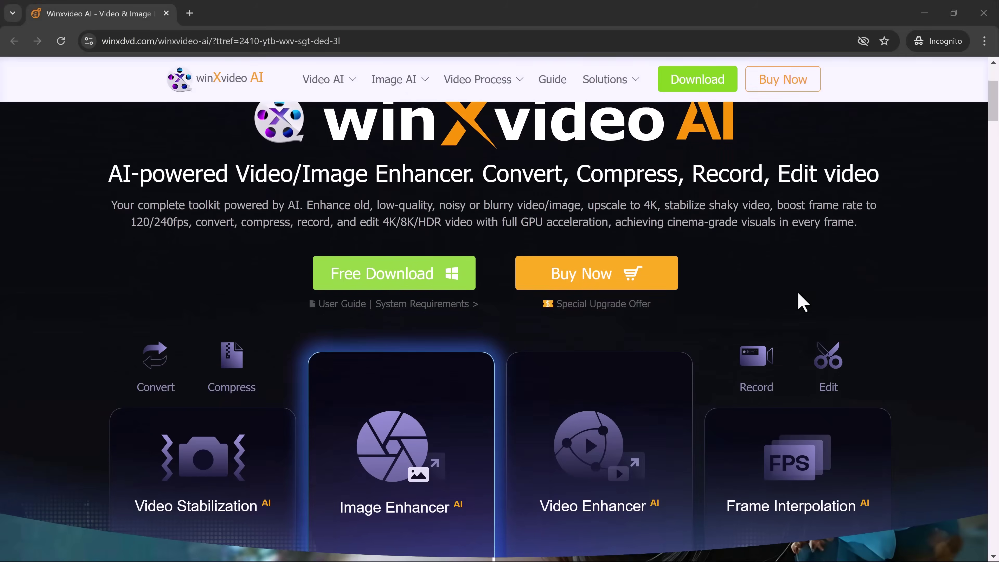
Scroll down the winxdvd.com Winxvideo AI page to the MP4 compression before/after comparison
scroll(800, 301, "down", 1)
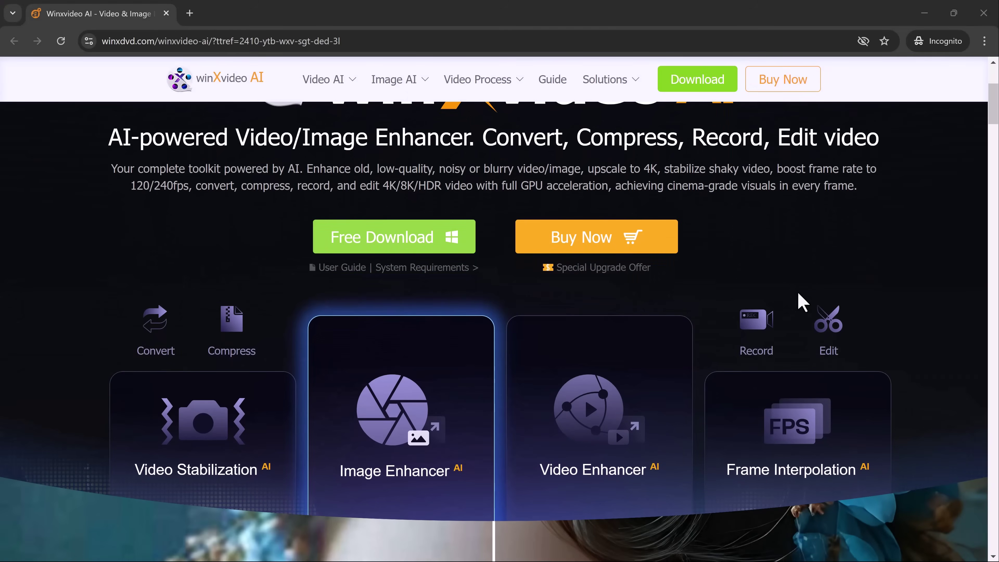
scroll(800, 301, "down", 7)
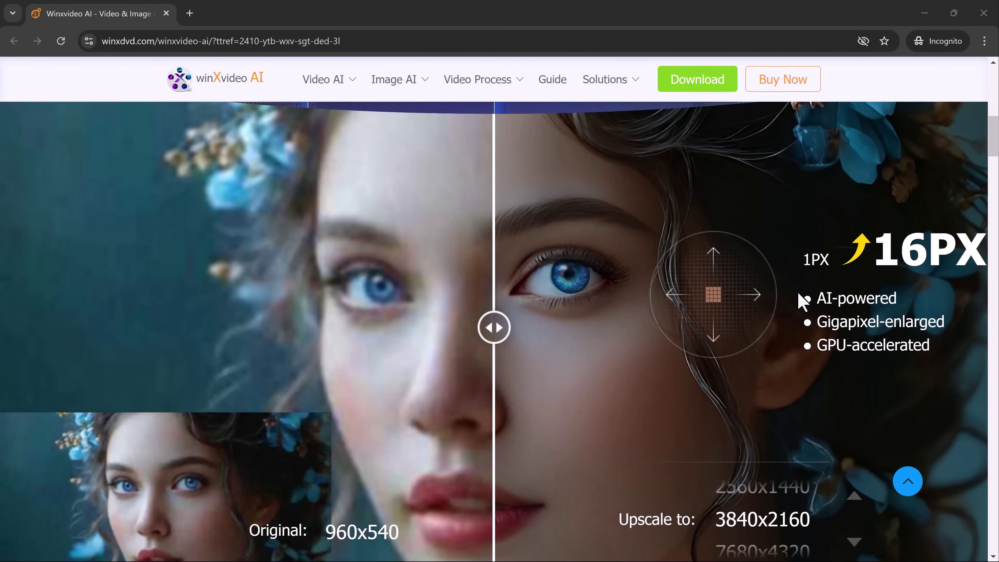
scroll(800, 301, "down", 4)
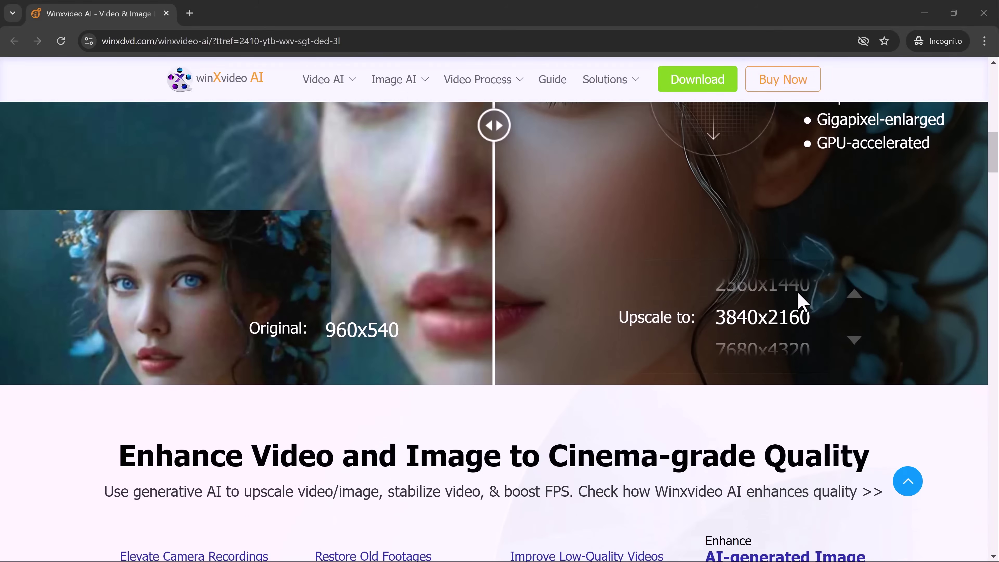
scroll(800, 301, "down", 6)
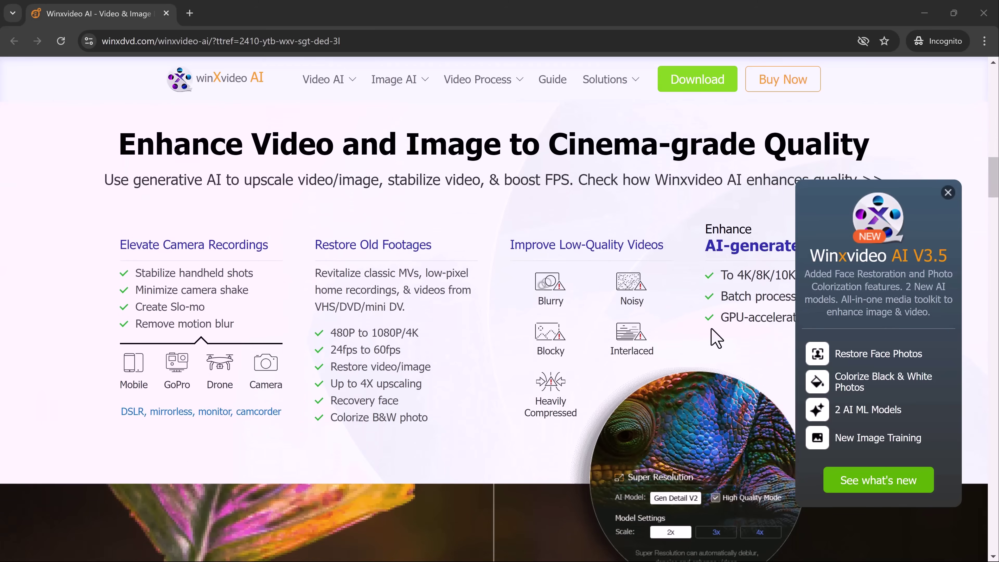
scroll(683, 337, "down", 9)
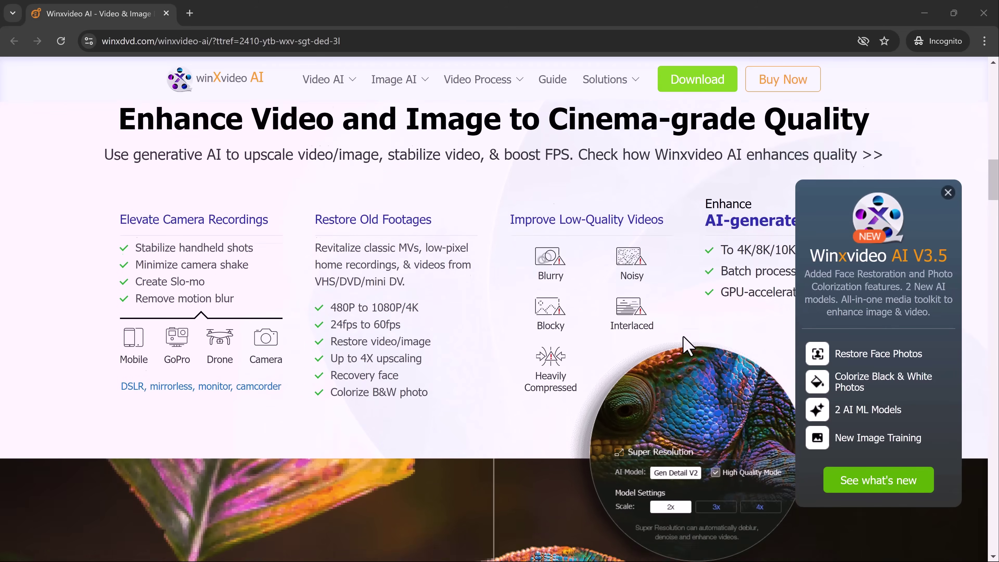
scroll(687, 346, "down", 9)
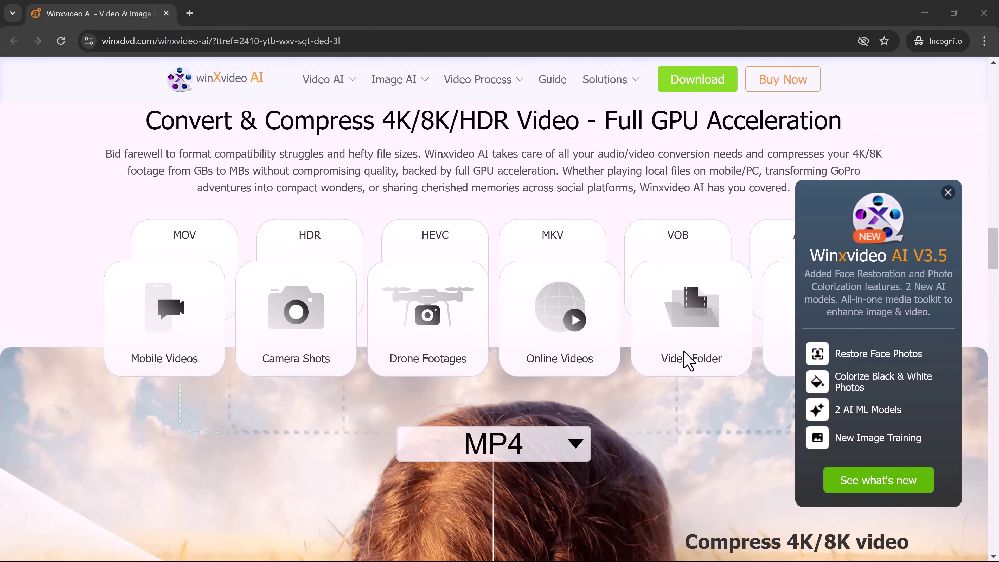
scroll(715, 462, "down", 1)
scroll(713, 461, "down", 7)
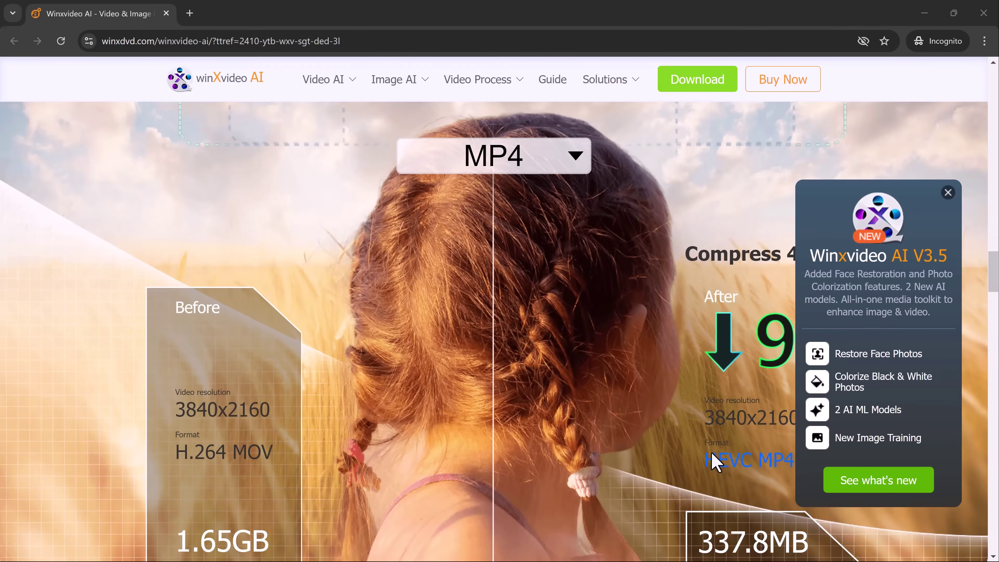